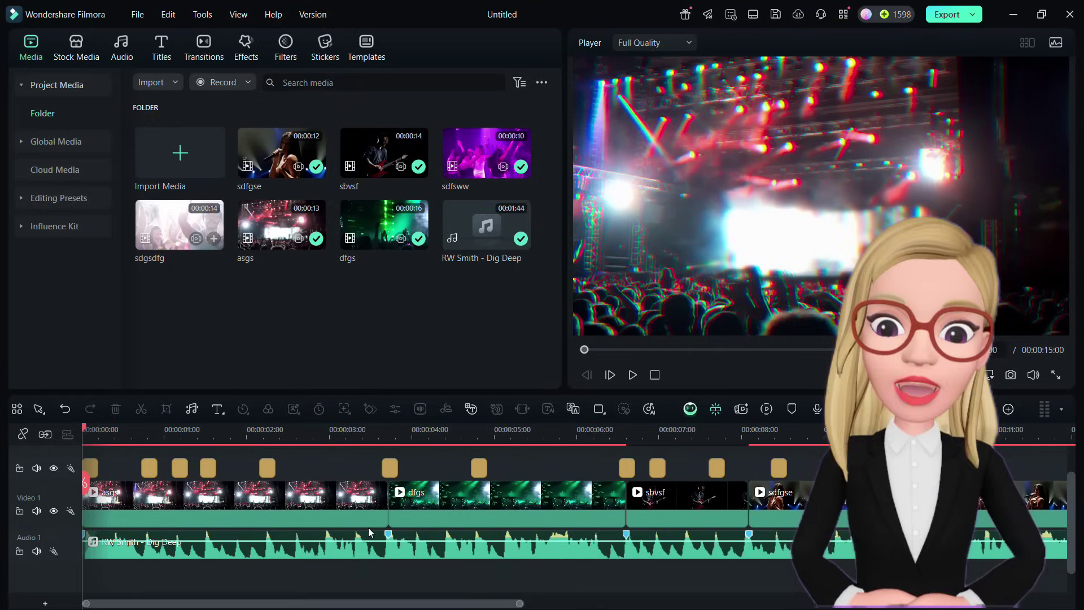
# Step: Select the music track and scroll the Toolbox down to the Auto Beat Sync card
pyautogui.click(312, 534)
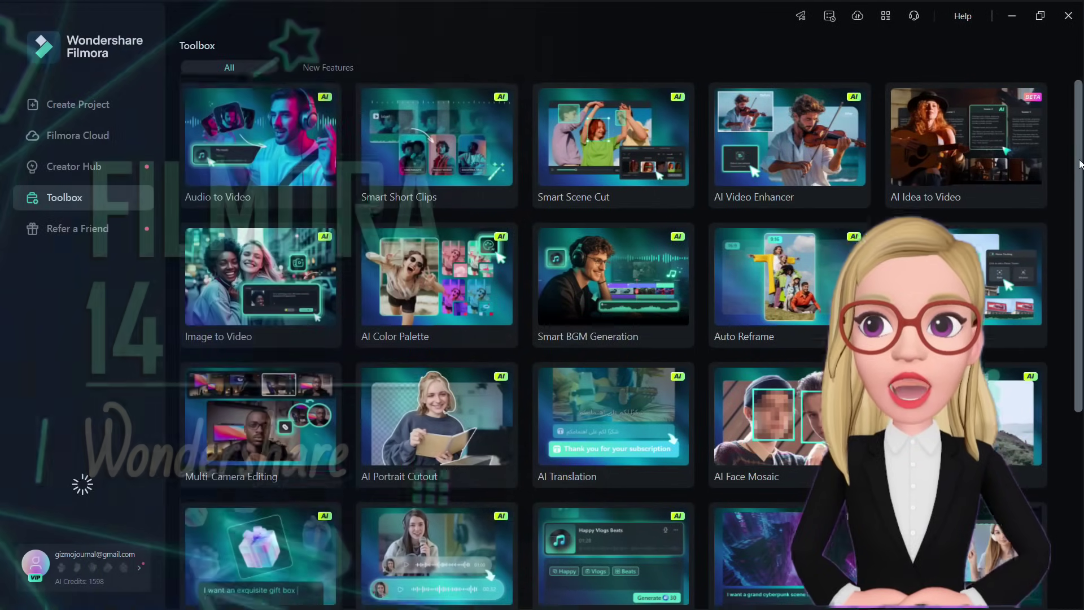
pyautogui.moveTo(1080, 164); pyautogui.dragTo(1066, 369)
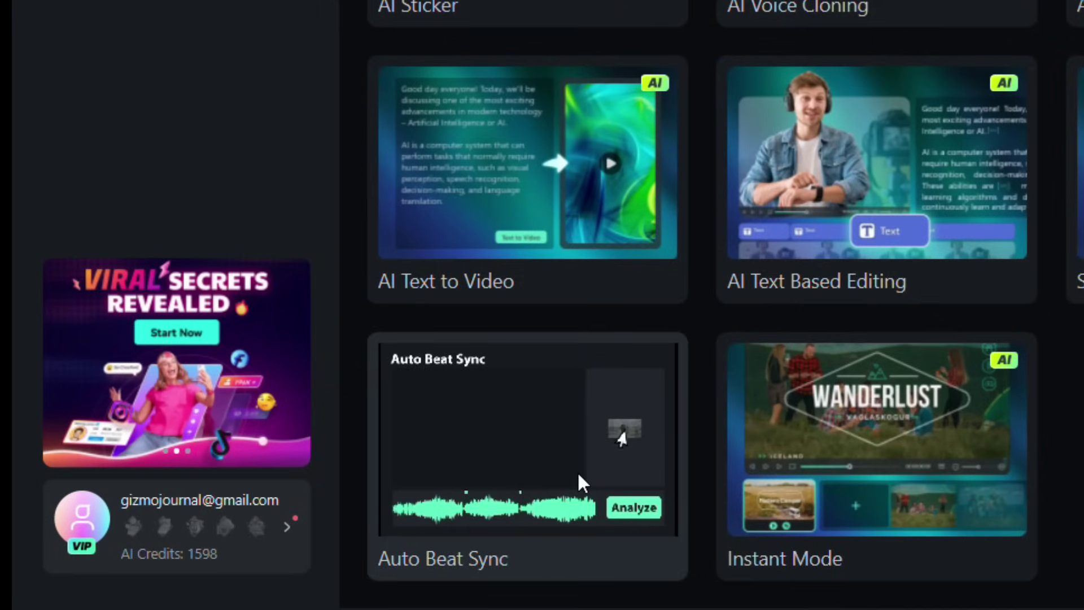
# Step: Launch Auto Beat Sync full screen and import clips sdfsww, sdfgse, asgs, dfgs and sbvsf
pyautogui.click(638, 512)
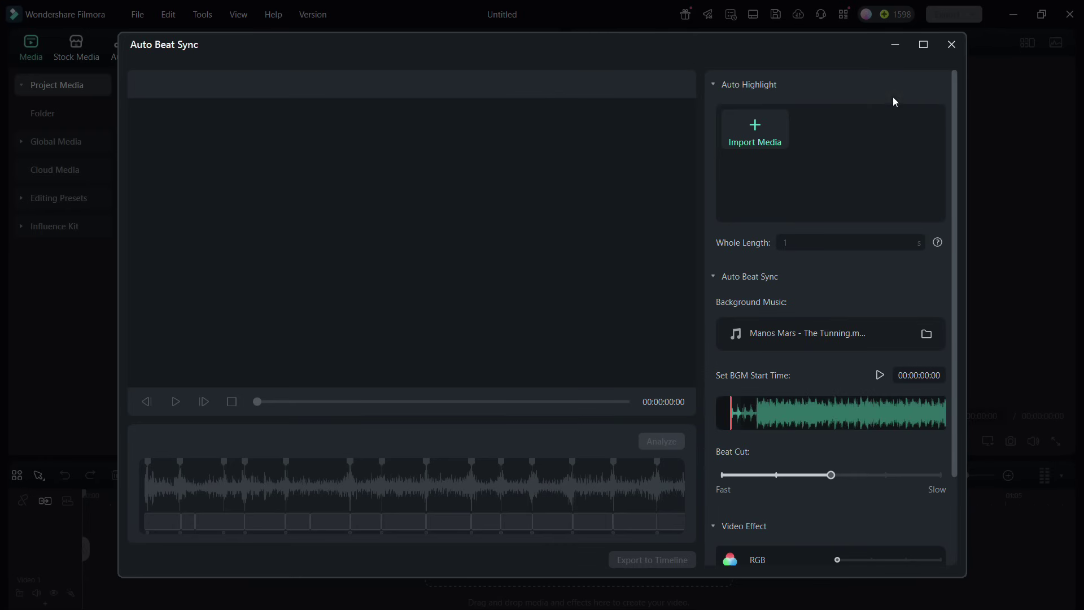
pyautogui.click(923, 44)
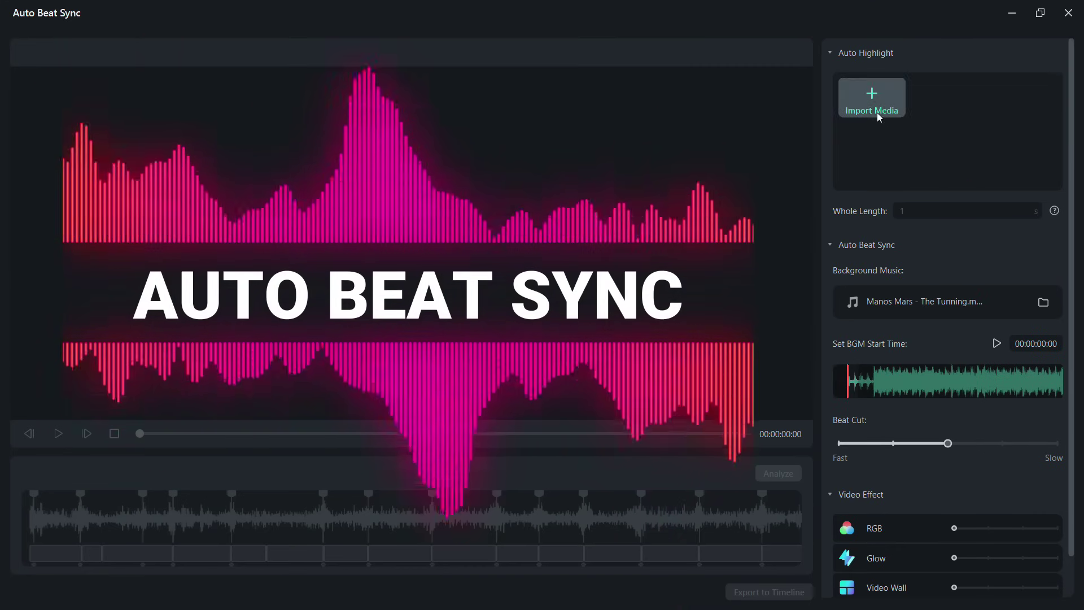
pyautogui.click(886, 110)
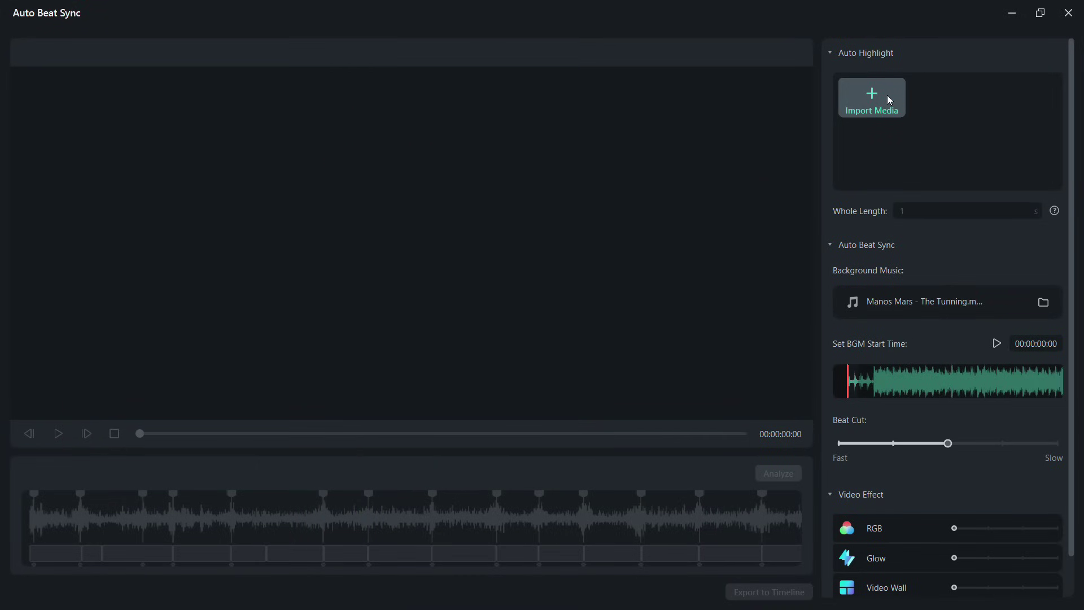
pyautogui.click(282, 219)
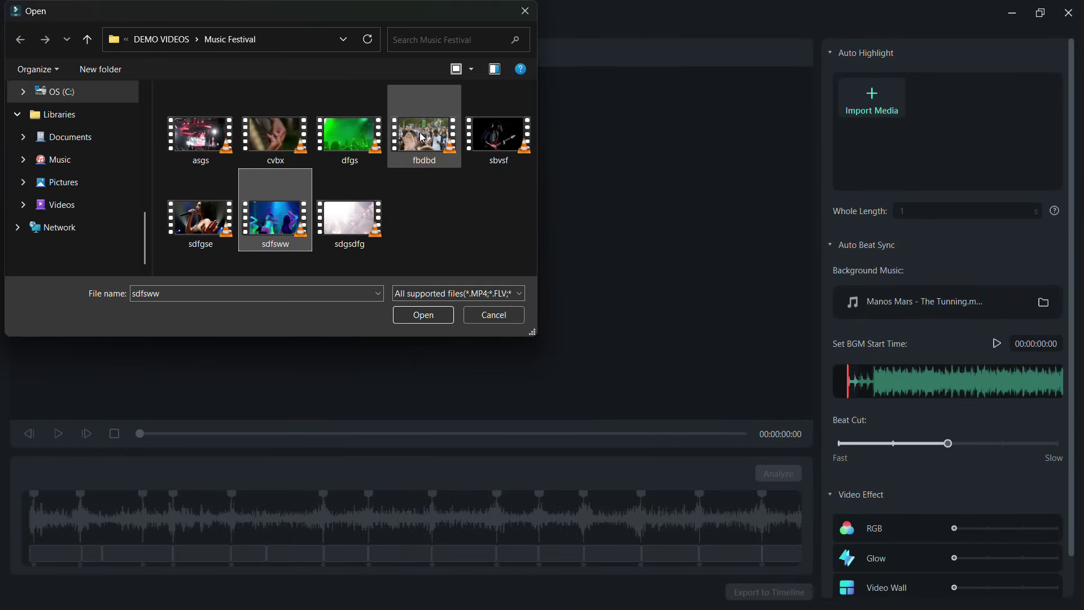
pyautogui.keyDown('ctrl'); pyautogui.click(229, 199); pyautogui.keyUp('ctrl')
pyautogui.keyDown('ctrl'); pyautogui.click(201, 136); pyautogui.keyUp('ctrl')
pyautogui.keyDown('ctrl'); pyautogui.click(349, 136); pyautogui.keyUp('ctrl')
pyautogui.keyDown('ctrl'); pyautogui.click(498, 136); pyautogui.keyUp('ctrl')
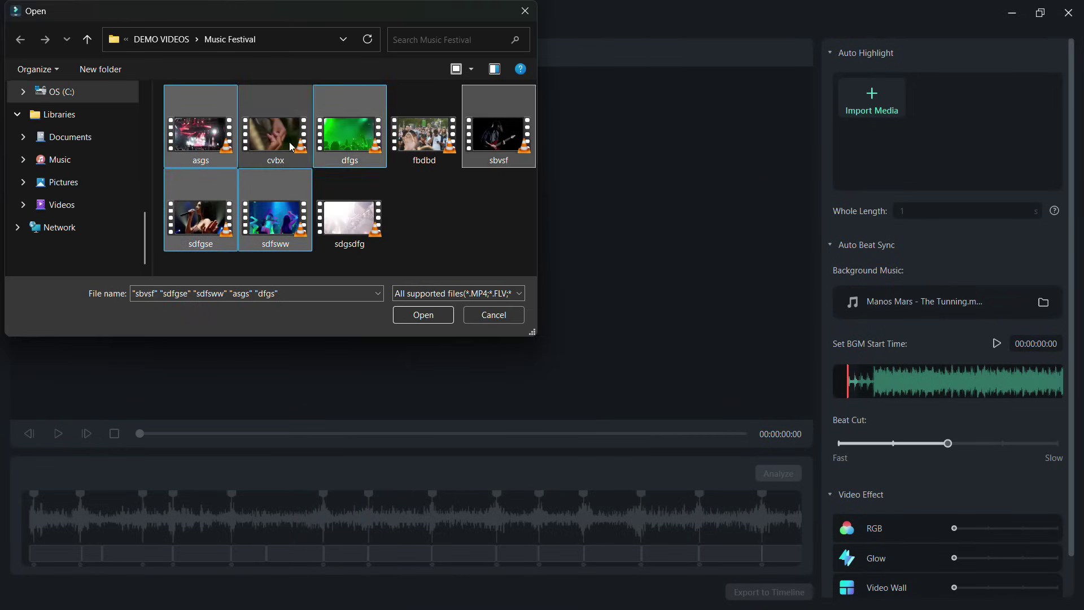
pyautogui.click(423, 314)
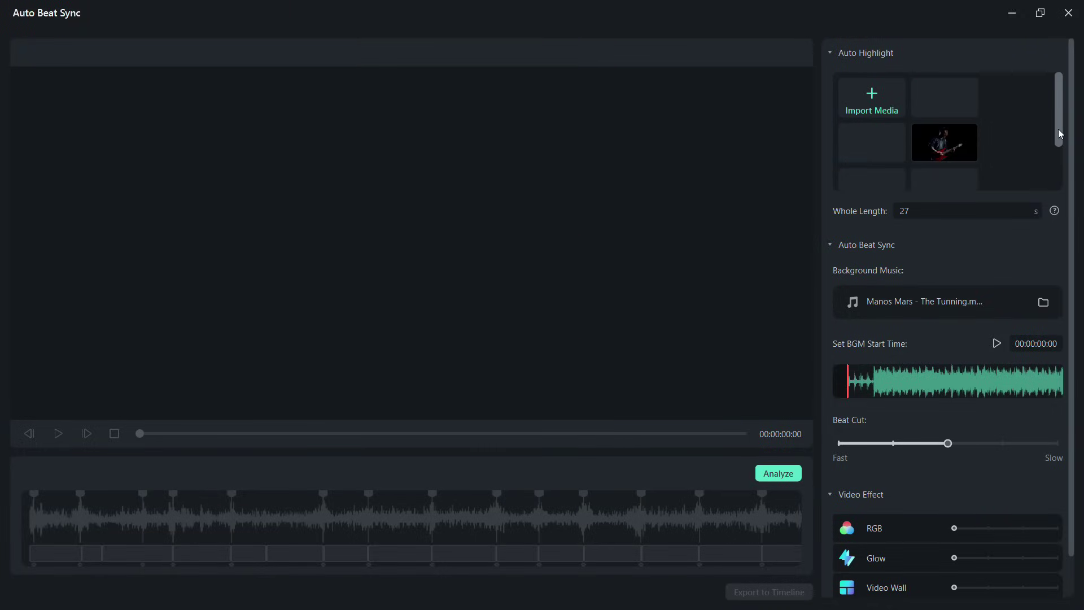
# Step: Bring the whole length down to 10 s, stop the music preview and collapse Video Effect
pyautogui.moveTo(1058, 138); pyautogui.dragTo(1034, 123)
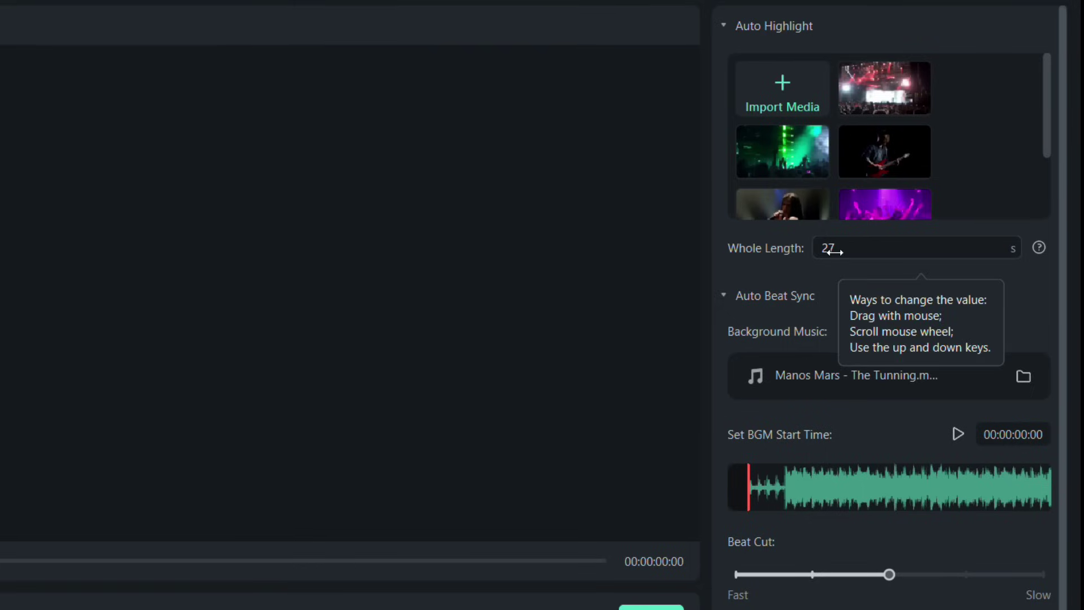
pyautogui.moveTo(834, 251)
pyautogui.mouseDown()
pyautogui.moveTo(801, 250)
pyautogui.moveTo(819, 250)
pyautogui.mouseUp()
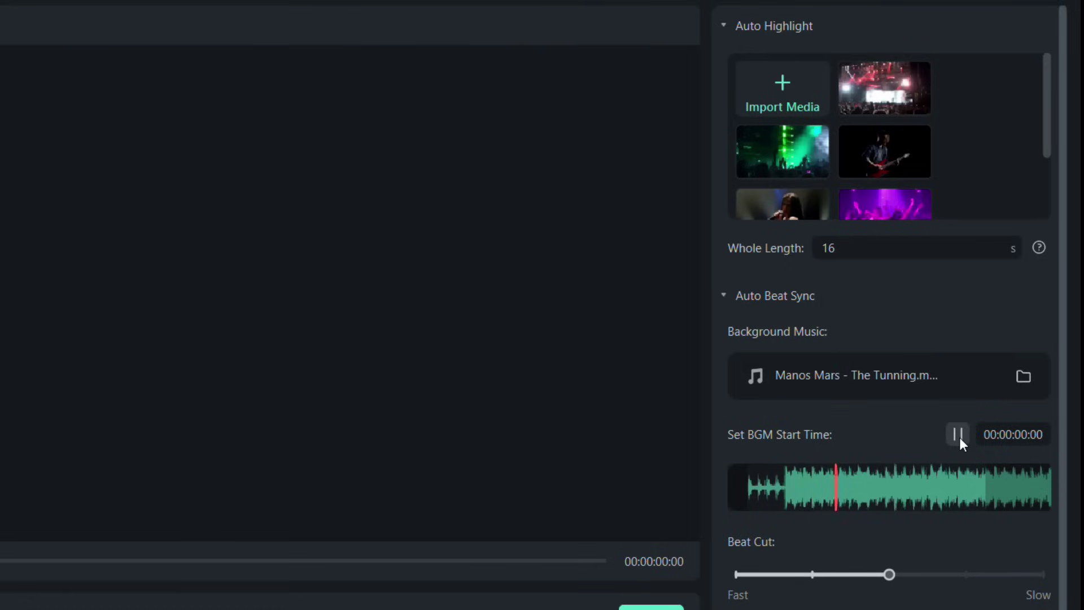
pyautogui.click(960, 437)
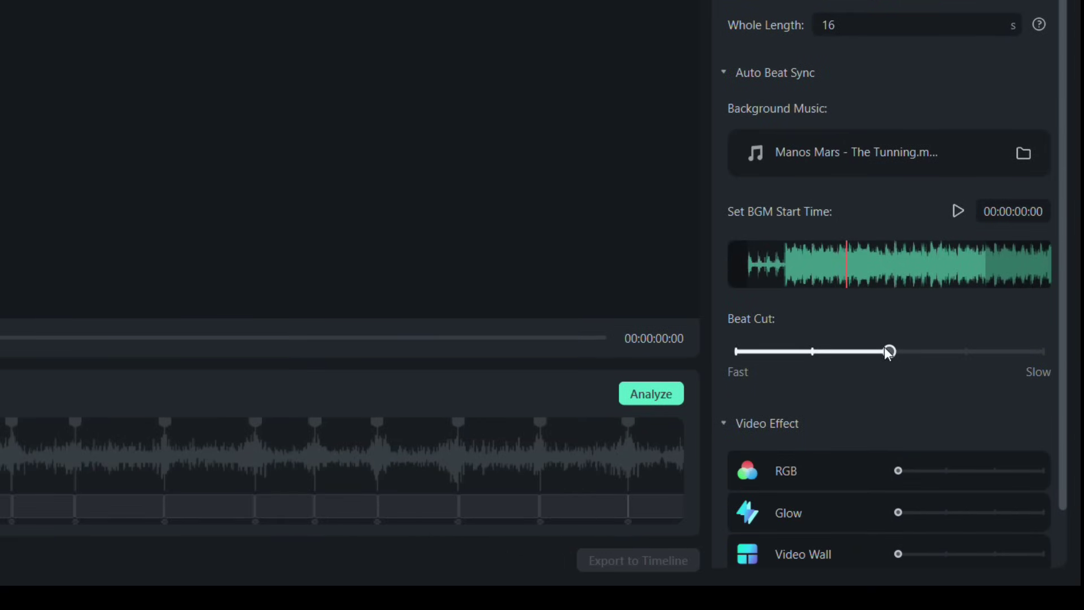
pyautogui.moveTo(889, 349); pyautogui.dragTo(754, 361)
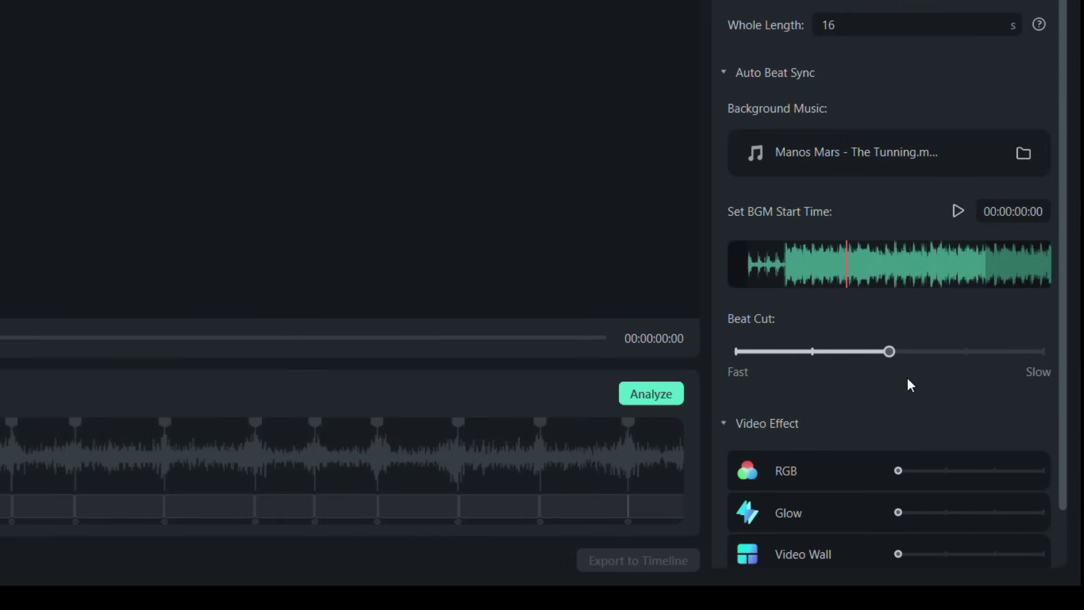
pyautogui.scroll(-1, 911, 368)
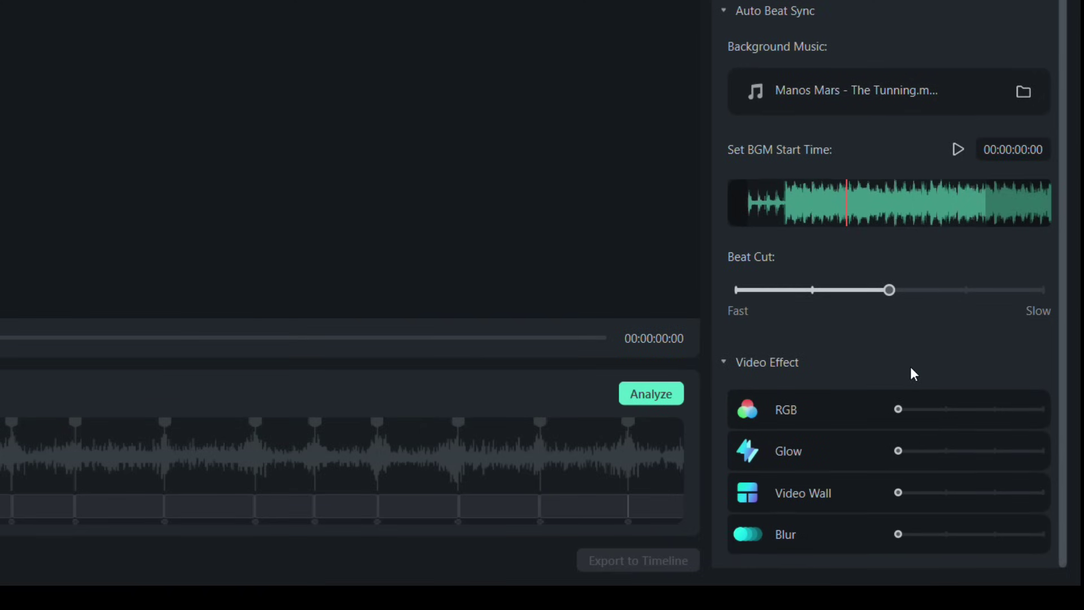
pyautogui.click(777, 366)
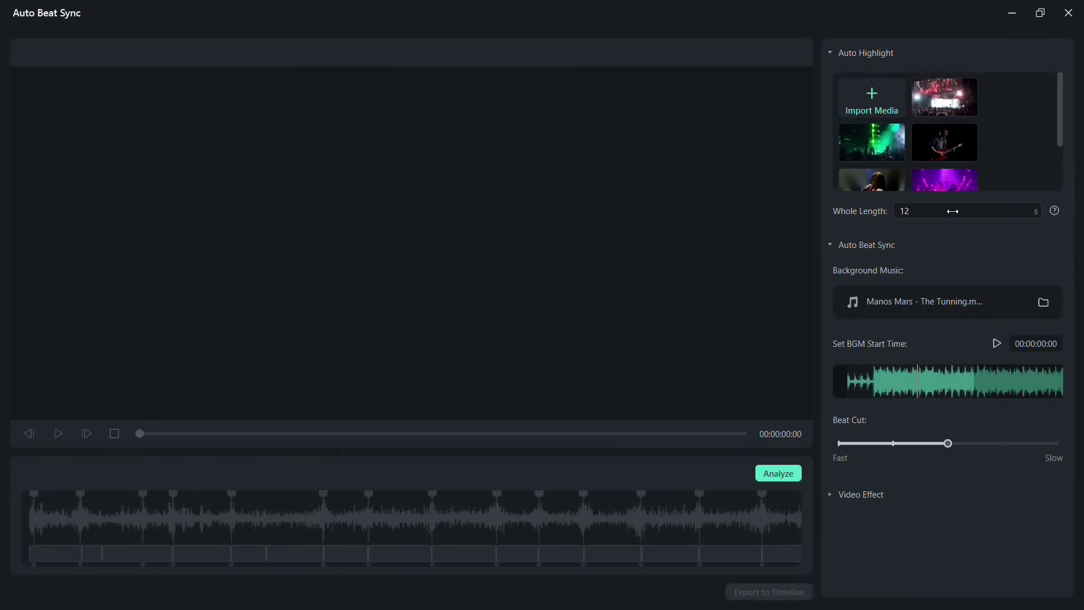
pyautogui.moveTo(953, 210); pyautogui.dragTo(940, 211)
# Step: Analyze the music into a five-clip beat-cut montage, then stop and scrub through the clips
pyautogui.click(782, 481)
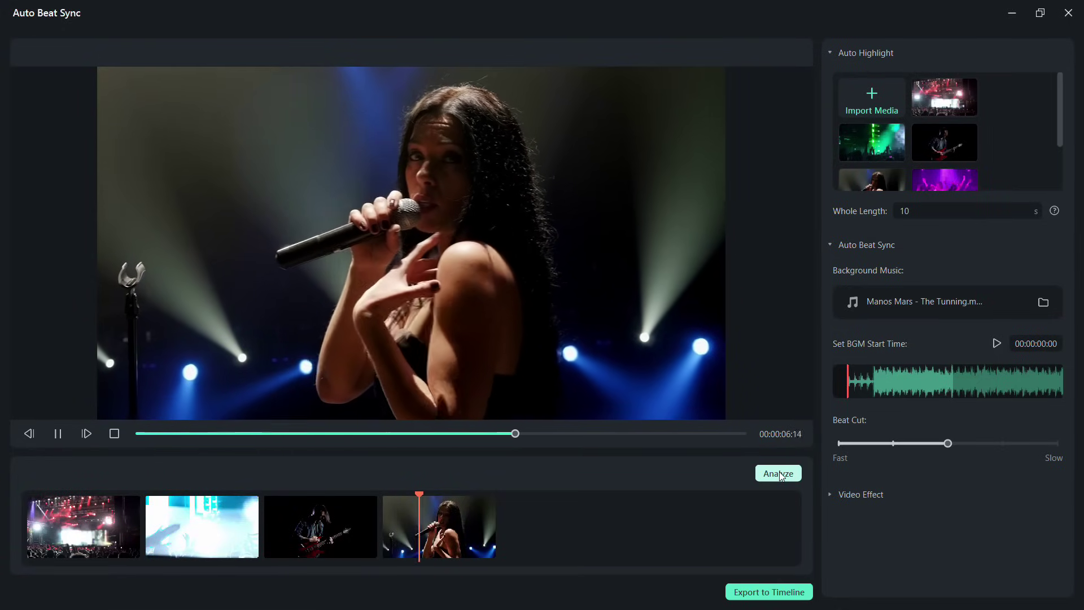
pyautogui.click(57, 433)
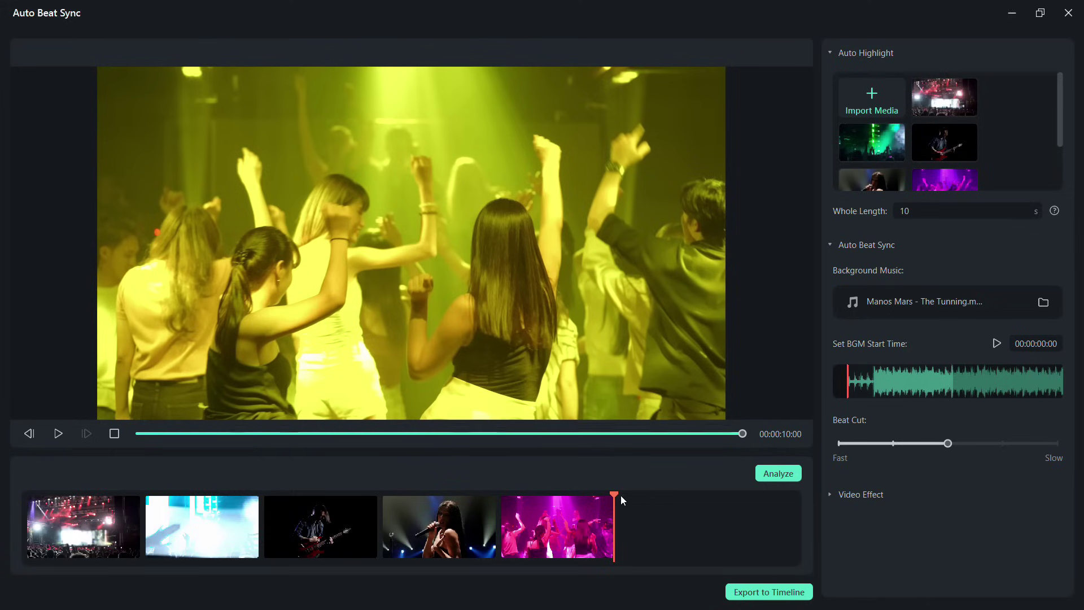
pyautogui.moveTo(615, 495); pyautogui.dragTo(335, 496)
pyautogui.moveTo(232, 494); pyautogui.dragTo(501, 494)
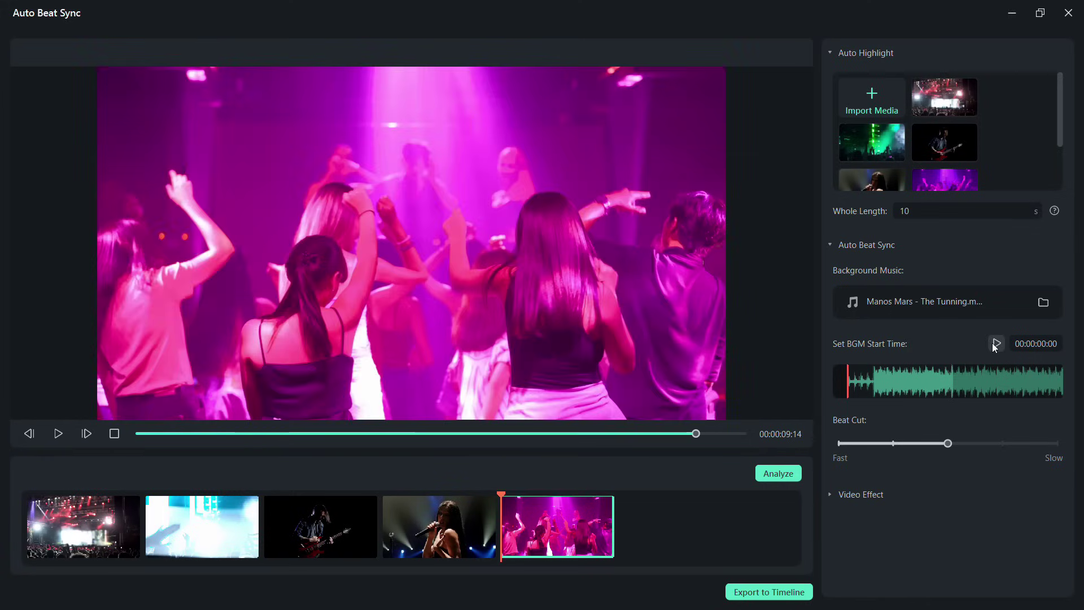
# Step: Swap the background music to the Dig Deep track and preview it
pyautogui.click(1042, 303)
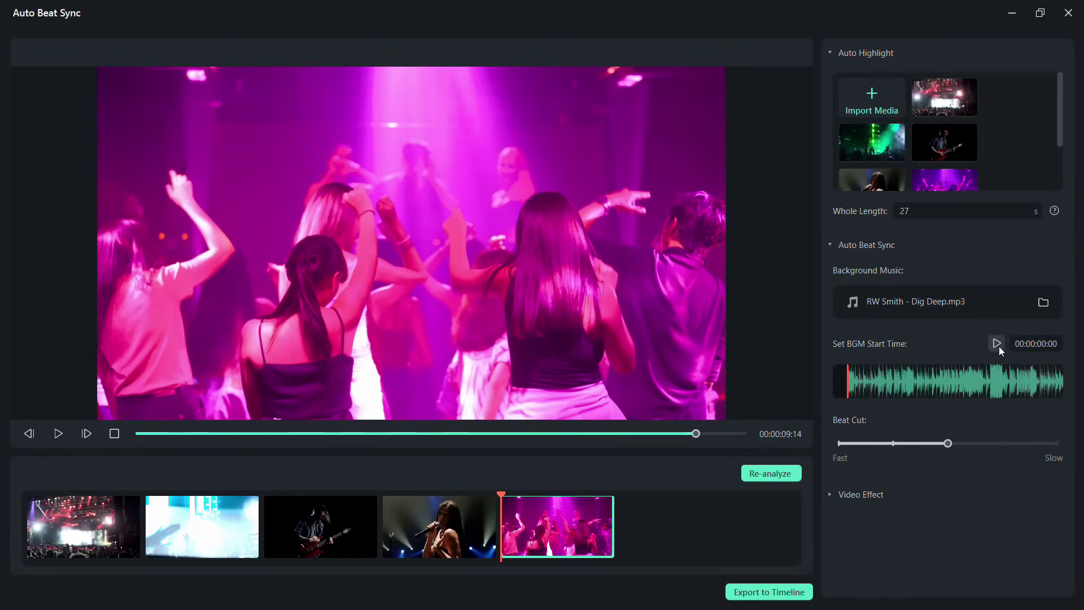
pyautogui.click(998, 344)
pyautogui.click(998, 343)
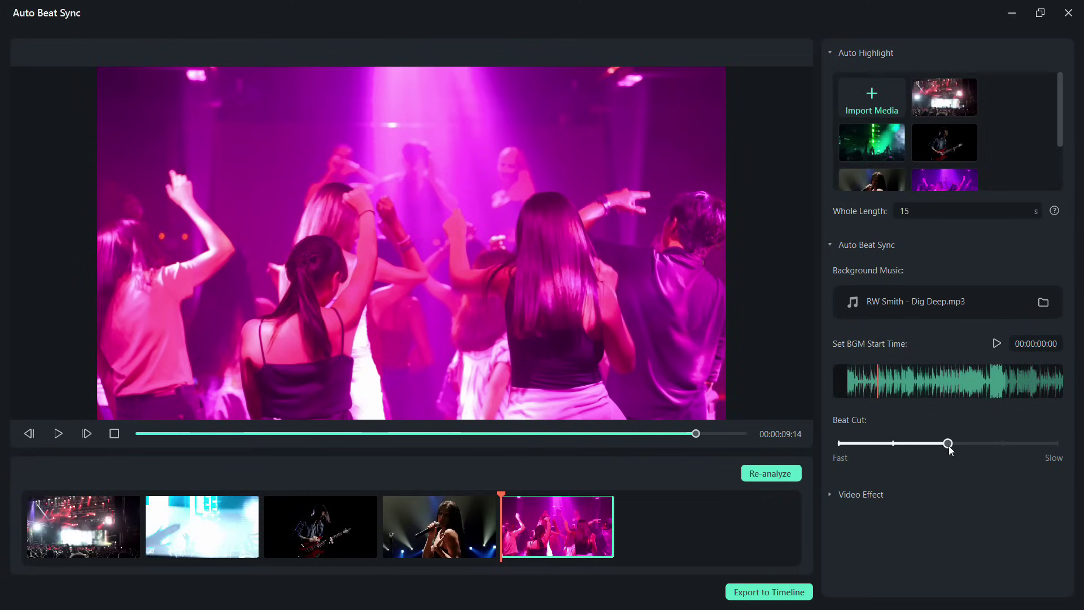
# Step: Move Beat Cut to Fast and re-analyze the montage
pyautogui.moveTo(949, 448); pyautogui.dragTo(893, 449)
pyautogui.click(859, 494)
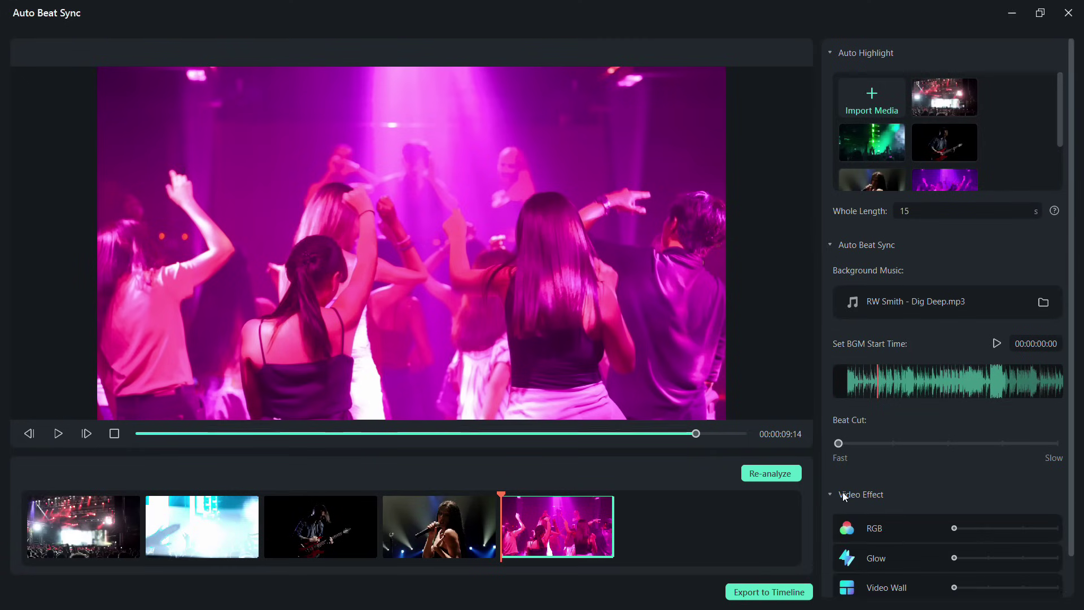
pyautogui.click(772, 473)
pyautogui.click(58, 433)
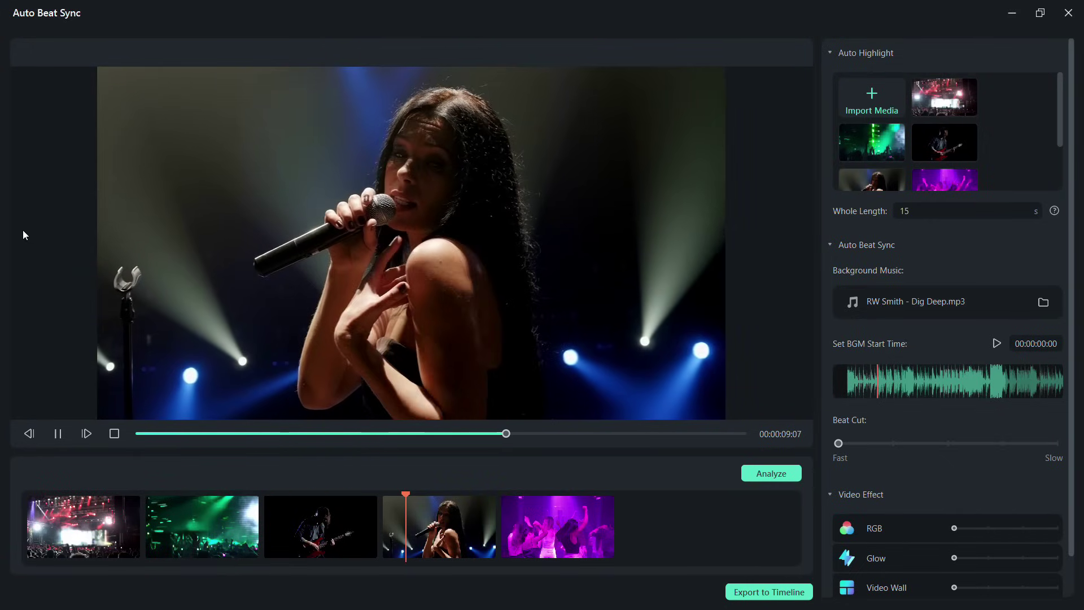
# Step: Nudge Beat Cut slightly toward Slow, re-analyze with RGB and Glow, and pause the preview
pyautogui.scroll(-1, 981, 470)
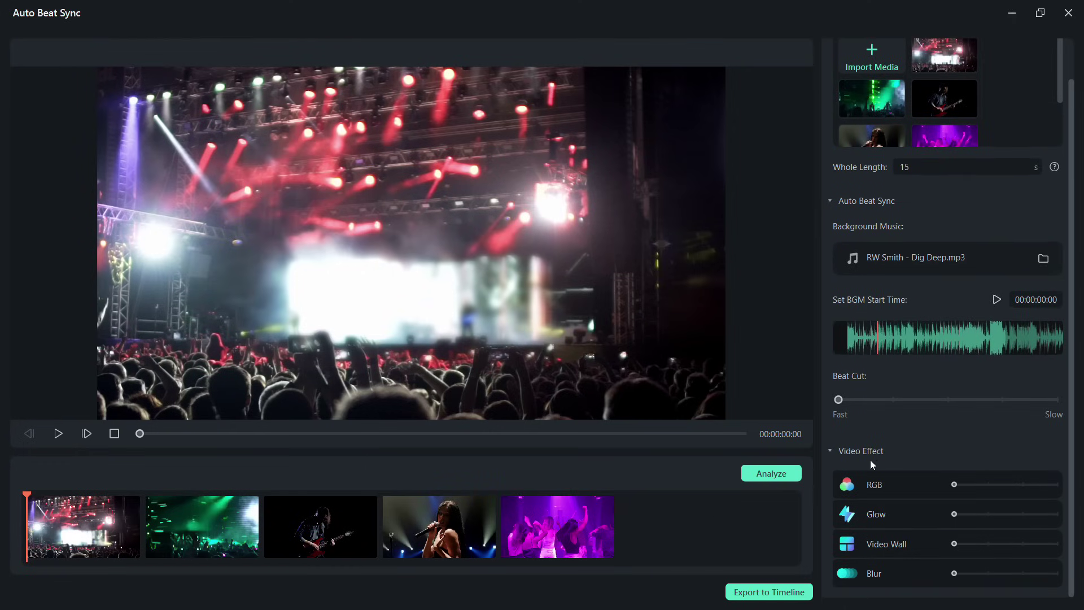
pyautogui.moveTo(838, 399); pyautogui.dragTo(892, 400)
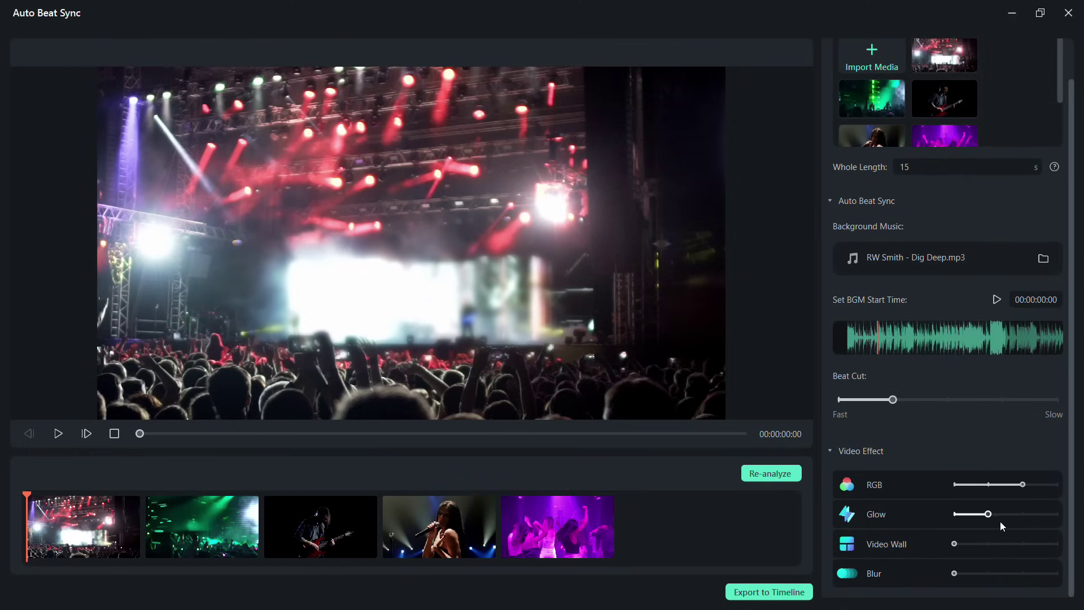
pyautogui.click(778, 474)
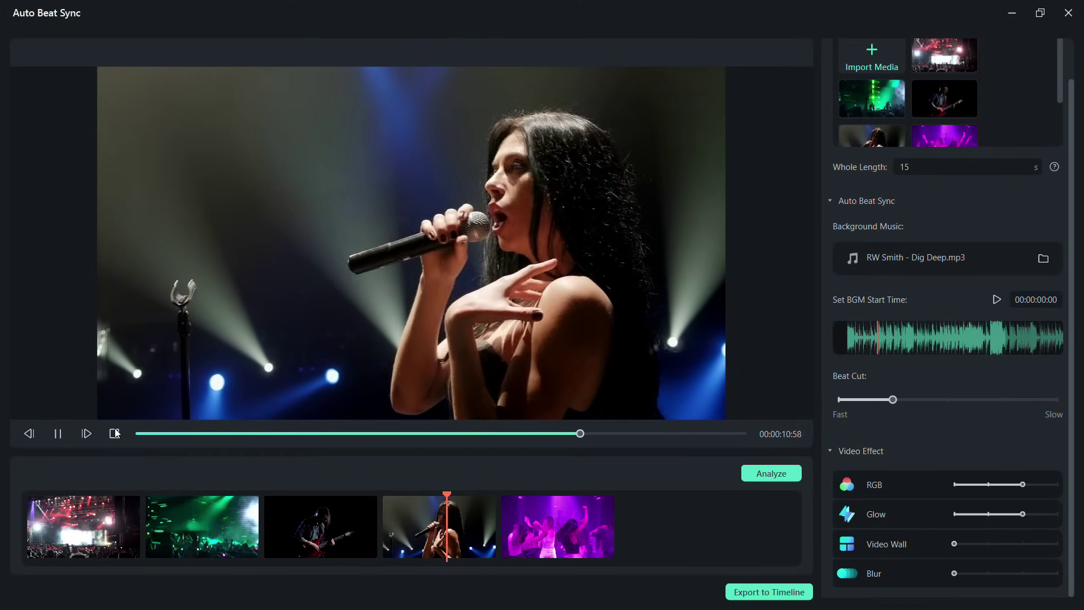
pyautogui.click(57, 433)
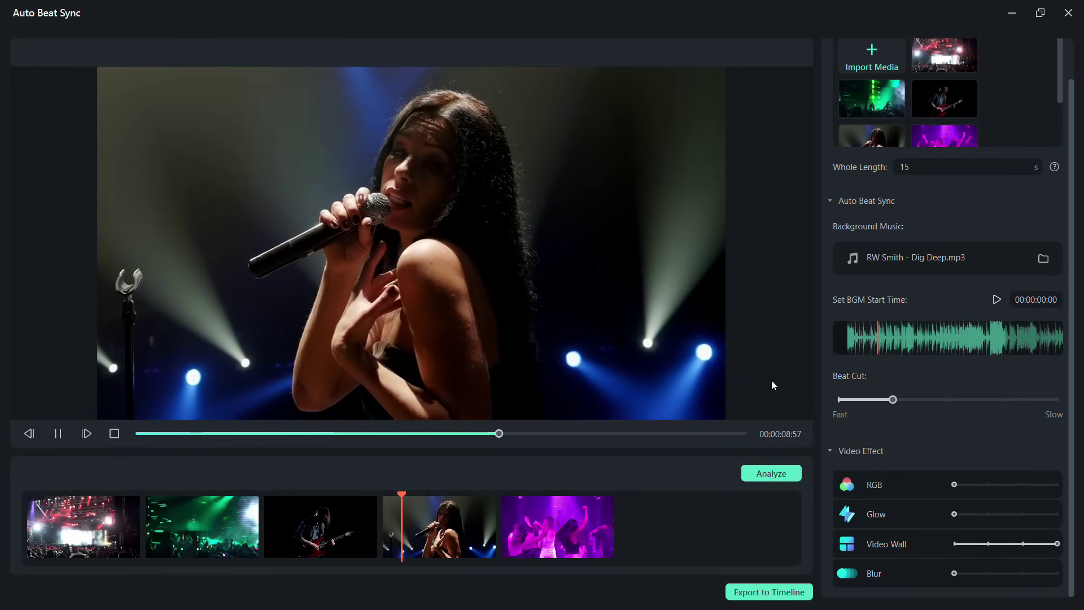
# Step: Re-analyze with Video Wall and Blur, then re-analyze again with Blur alone
pyautogui.click(58, 433)
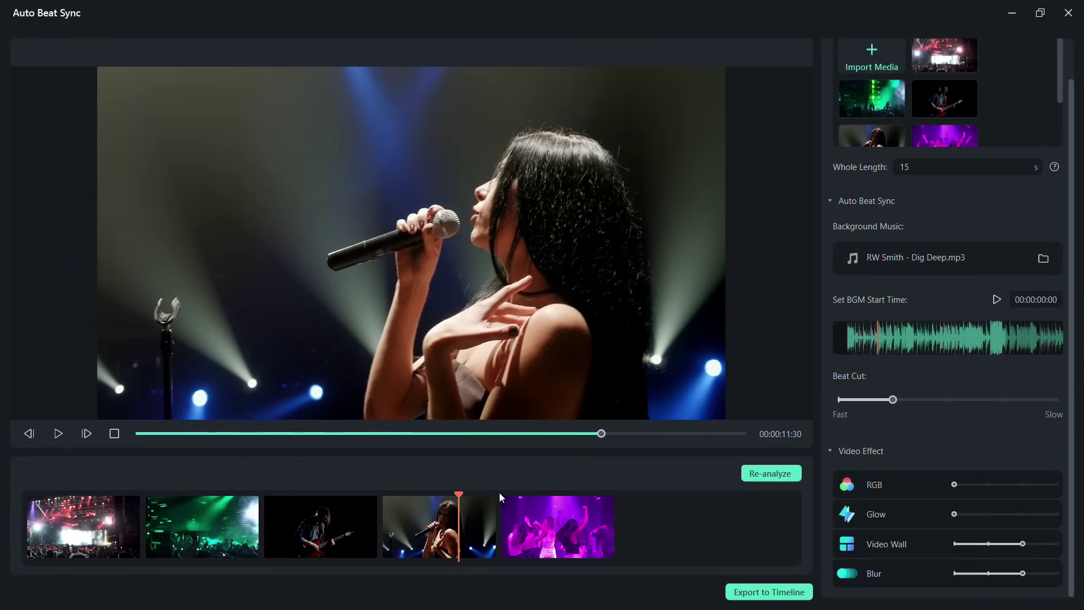
pyautogui.click(777, 482)
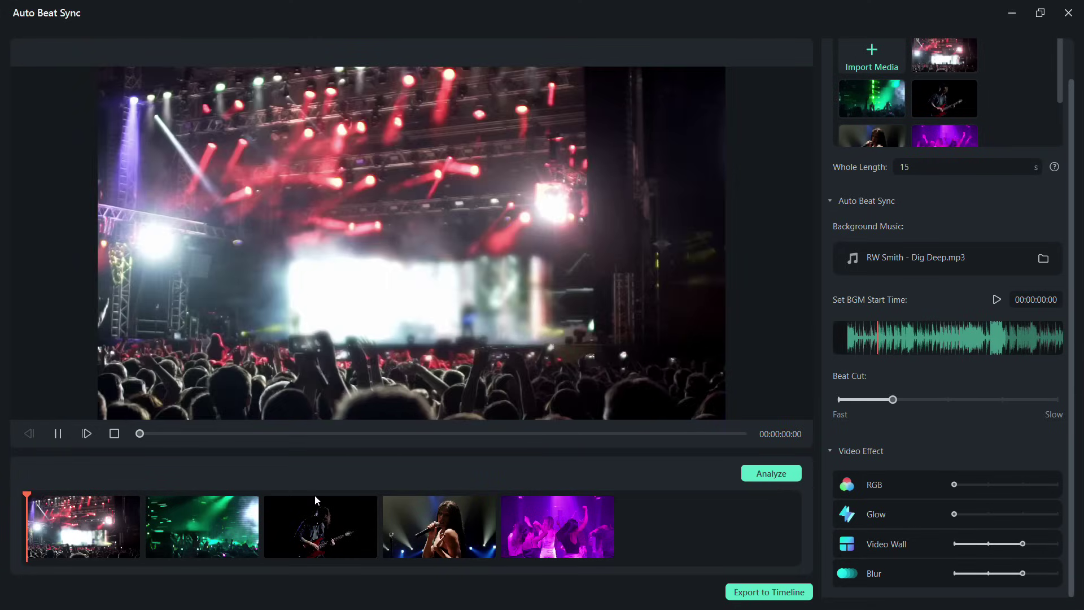
pyautogui.click(59, 433)
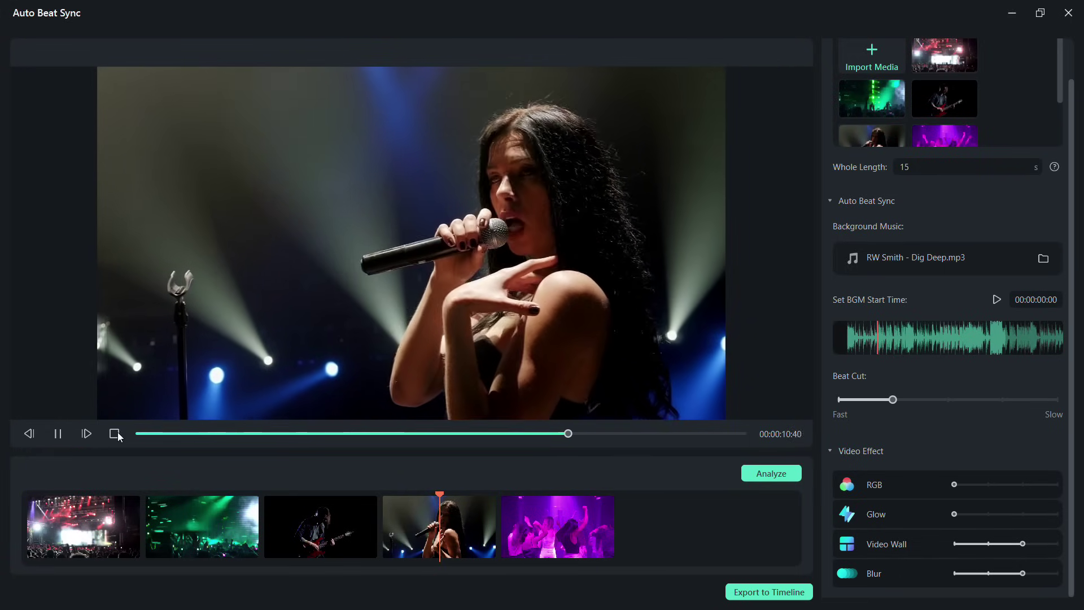
pyautogui.click(57, 433)
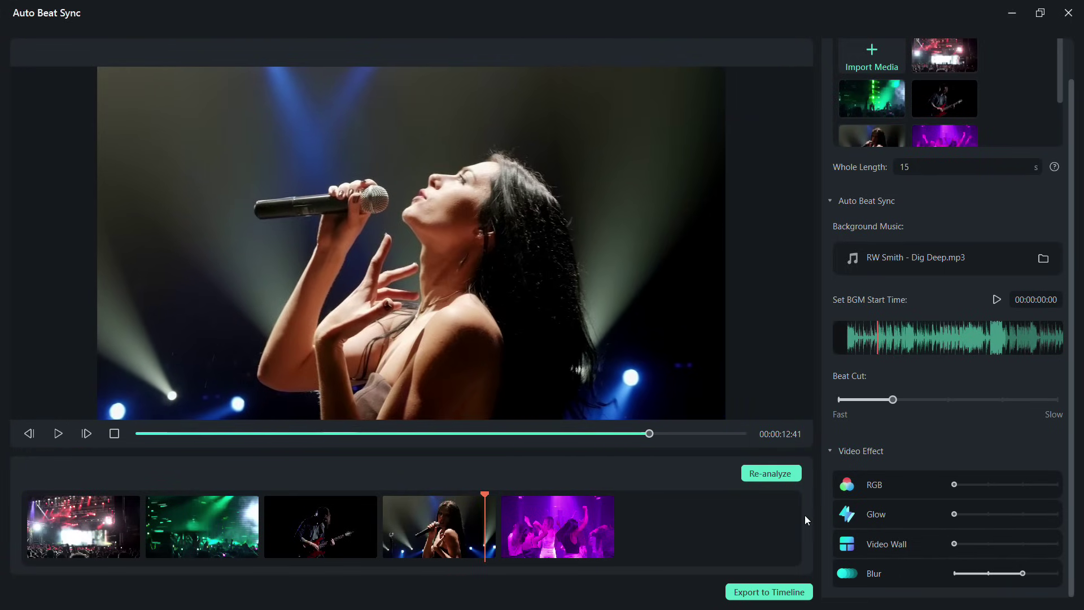
pyautogui.click(780, 480)
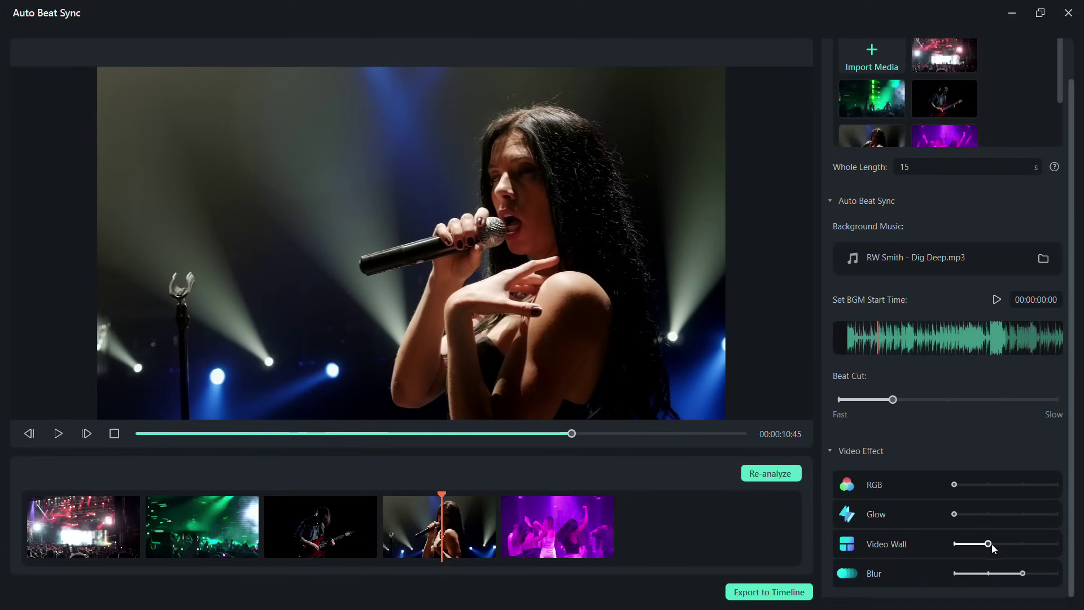
# Step: Set Video Wall to medium, Glow to full and RGB to light, then re-analyze
pyautogui.moveTo(991, 545); pyautogui.dragTo(1011, 548)
pyautogui.moveTo(955, 514); pyautogui.dragTo(1016, 520)
pyautogui.moveTo(954, 484); pyautogui.dragTo(988, 484)
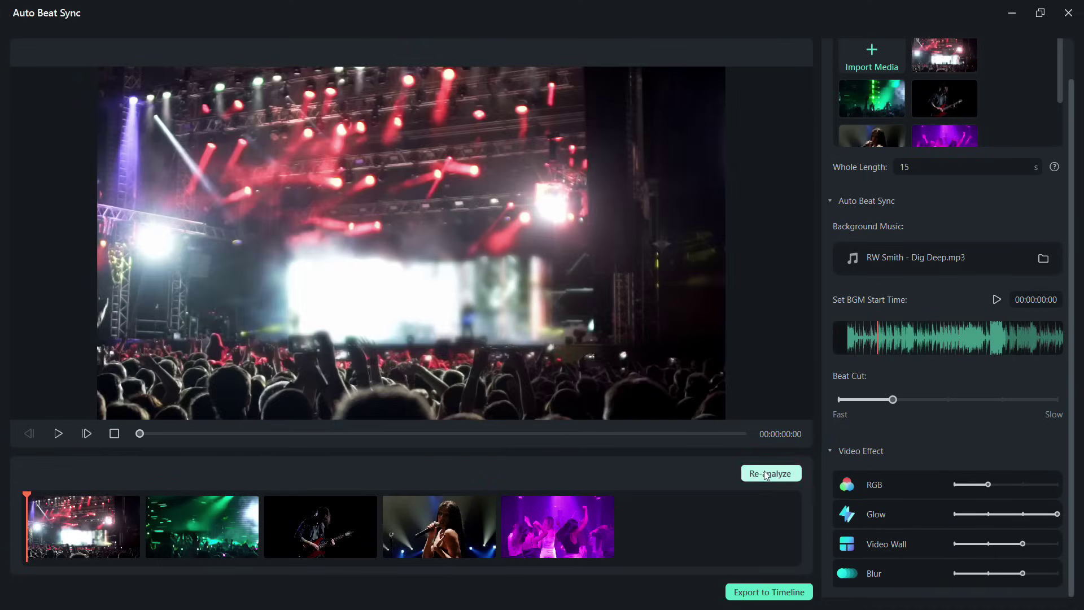
pyautogui.click(771, 473)
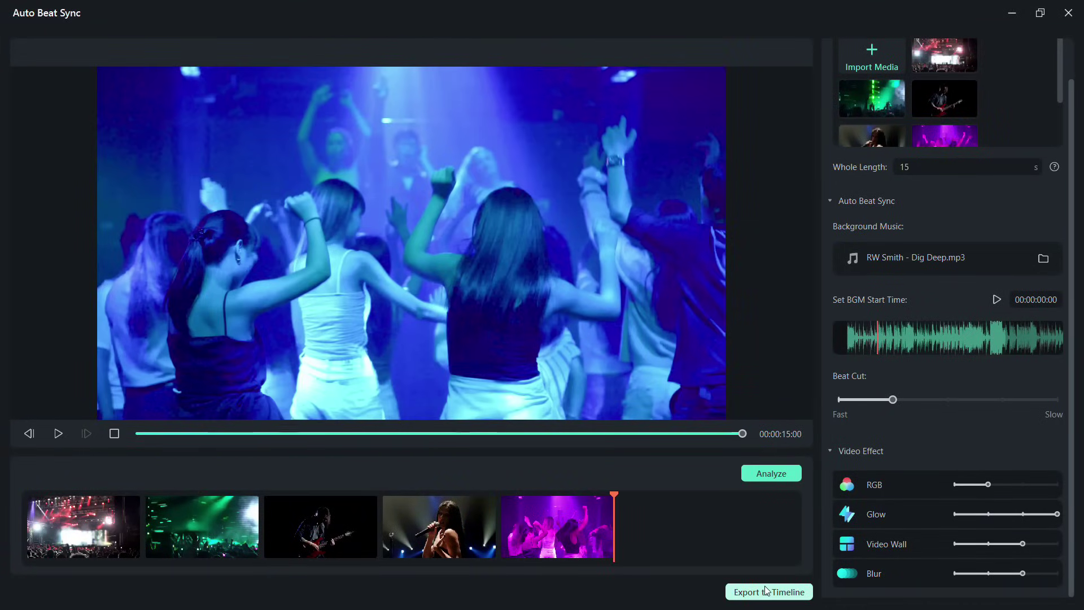
# Step: Send the montage to the timeline, select the music clip and move the playhead to 00:00:08:30
pyautogui.click(765, 593)
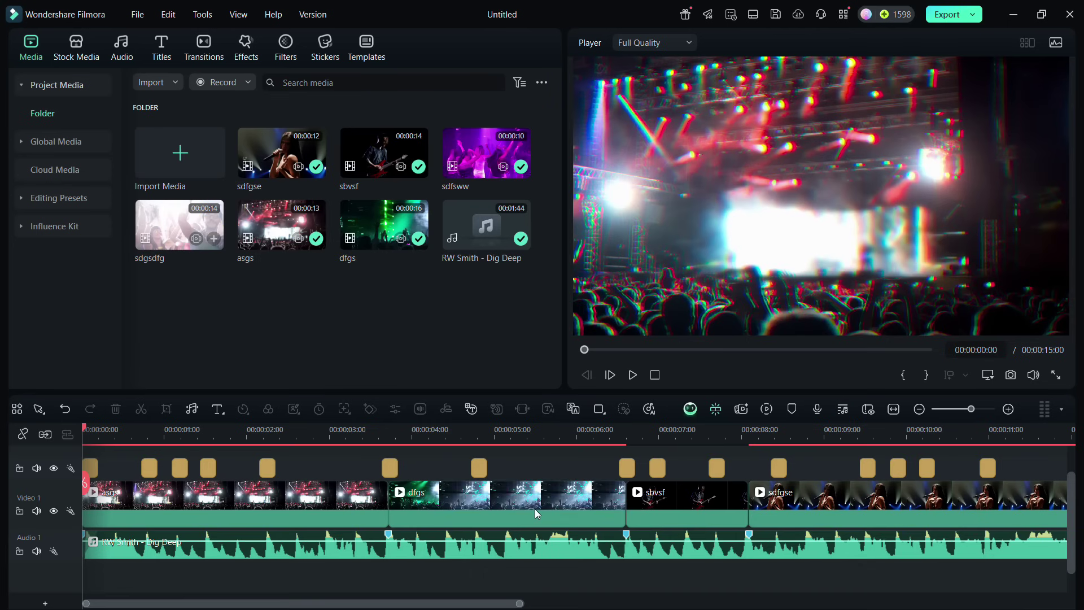
pyautogui.click(416, 556)
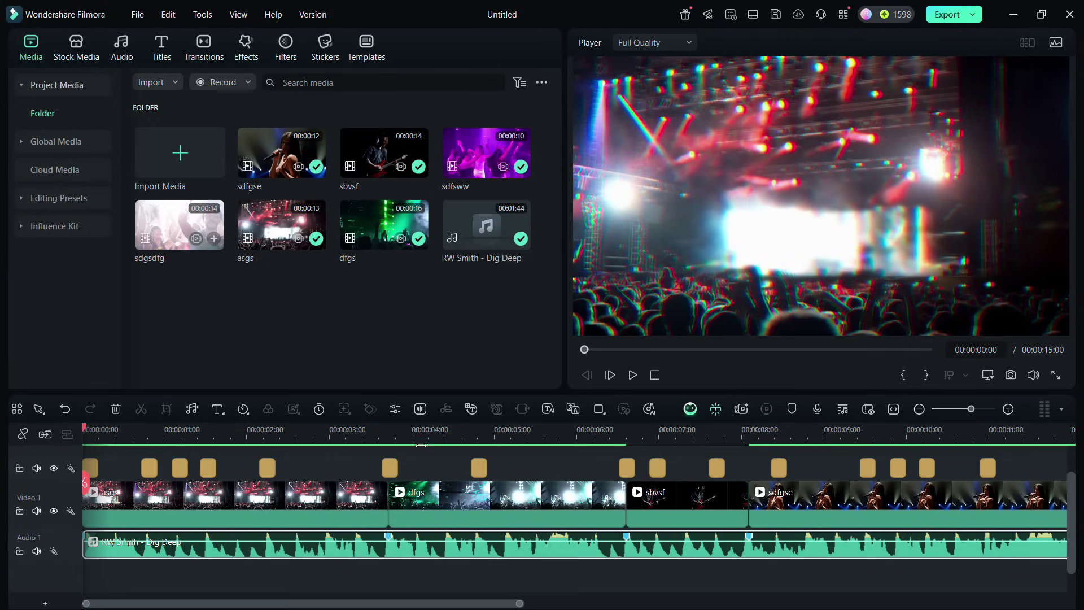
pyautogui.scroll(-3, 497, 436)
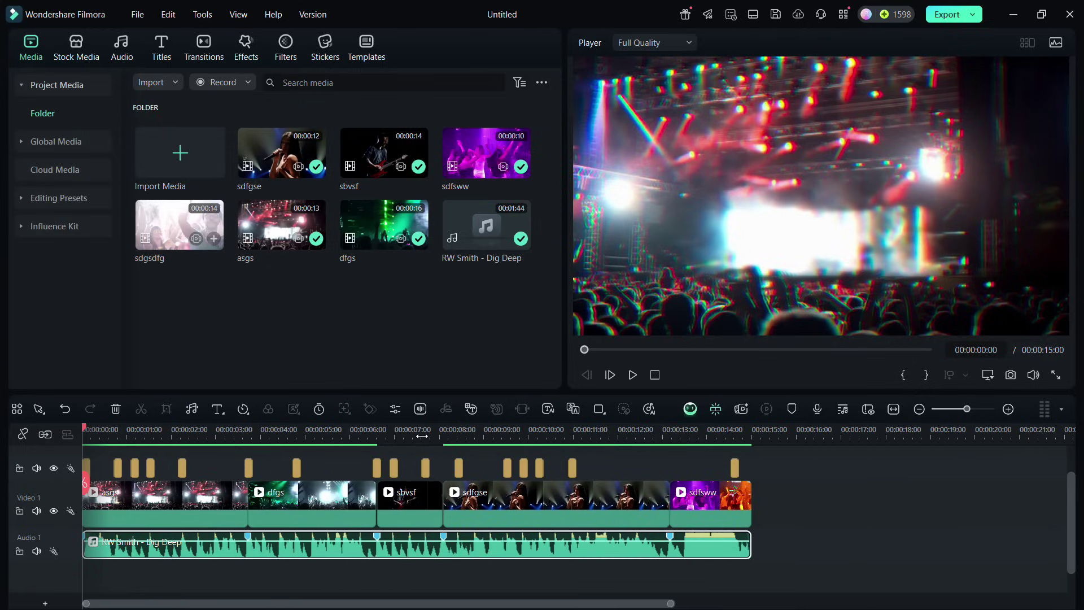
pyautogui.click(462, 434)
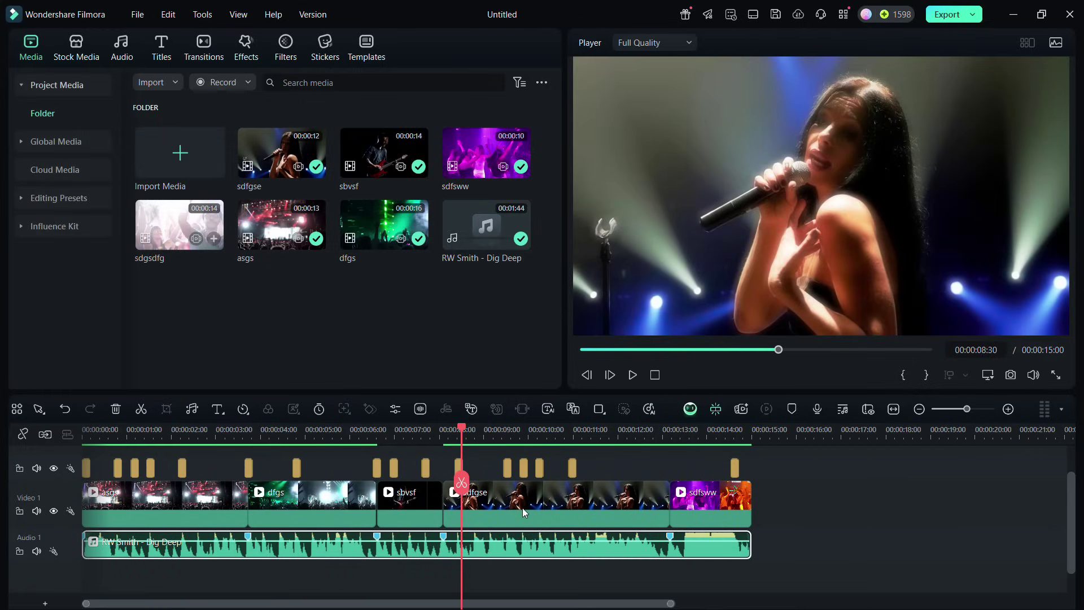